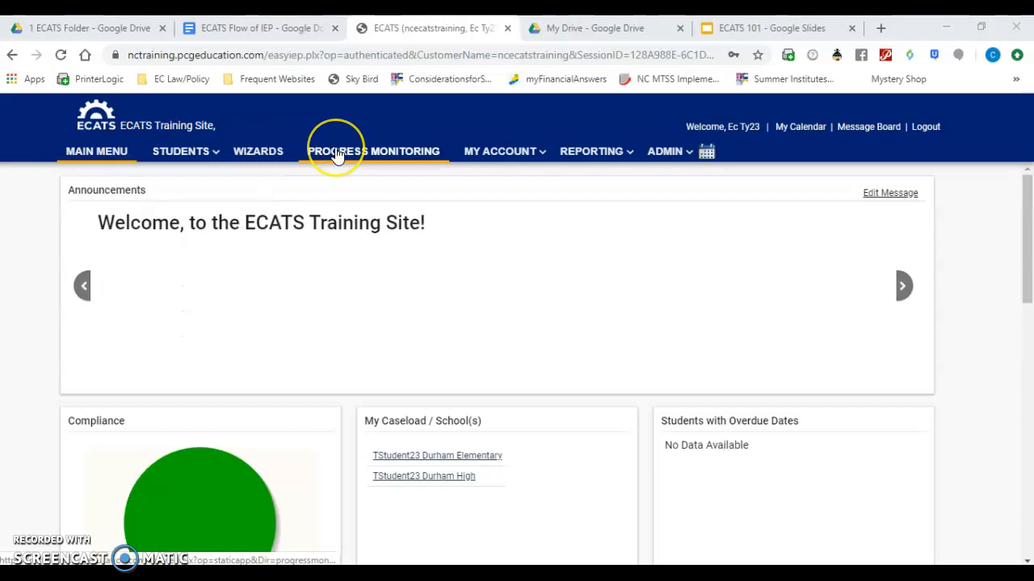
- Look over the shared 1 ECATS Folder in Drive, then the announcements, compliance and caseload sections of the ECATS home page
{"action": "left_click", "coordinate": [116, 29]}
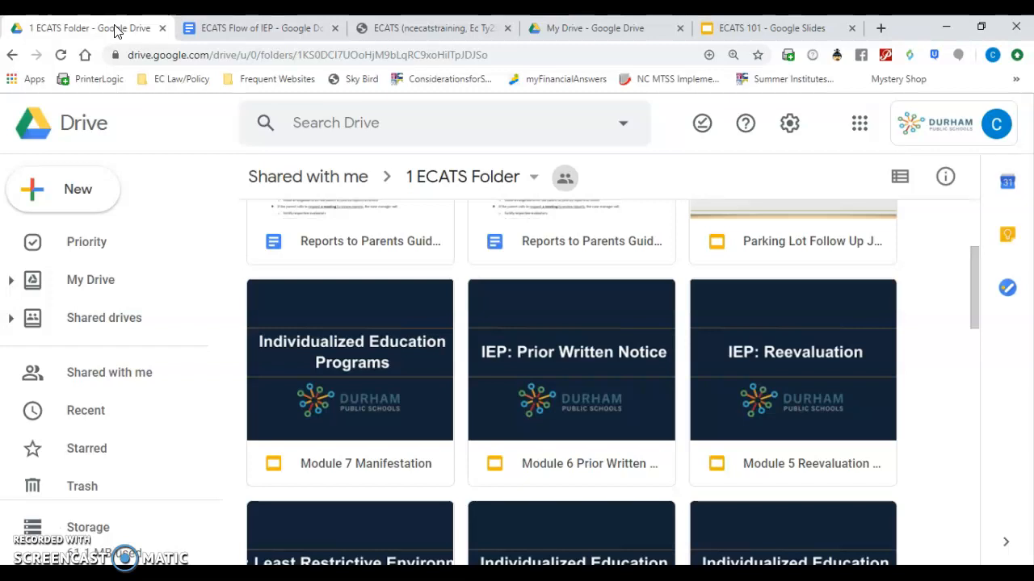
{"action": "left_click", "coordinate": [328, 133]}
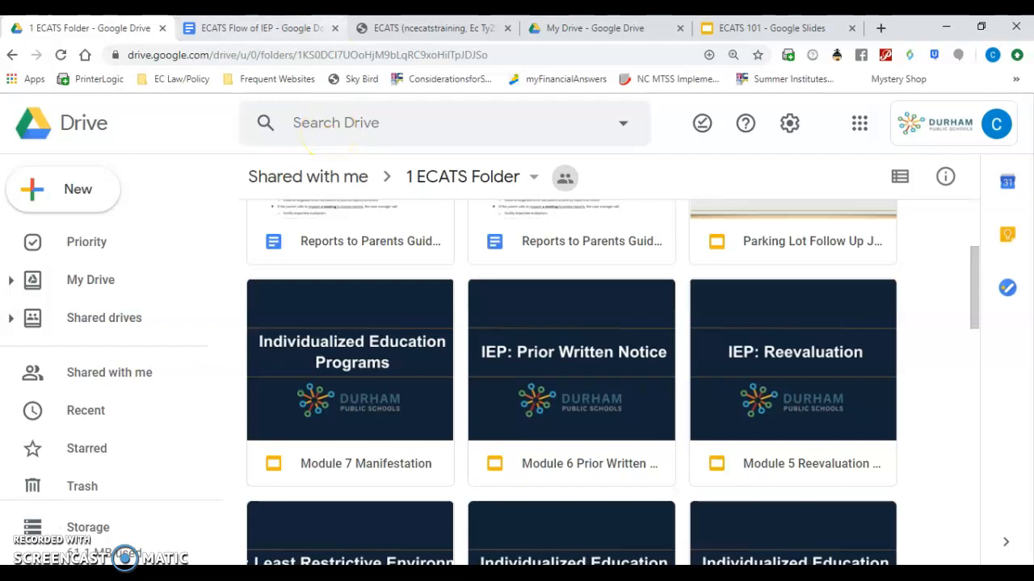
{"action": "left_click", "coordinate": [379, 27]}
{"action": "left_click", "coordinate": [180, 155]}
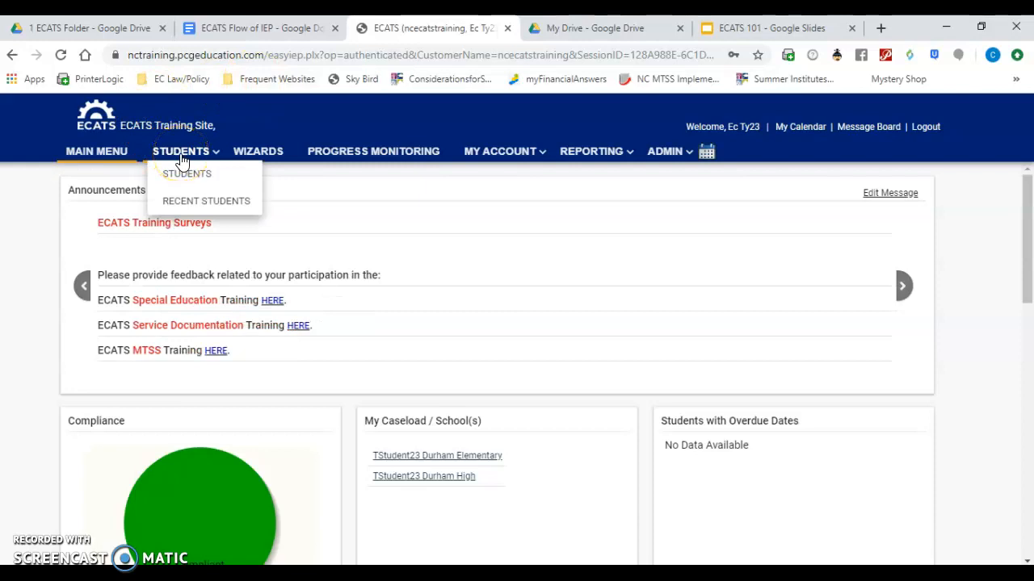
{"action": "left_click", "coordinate": [184, 160]}
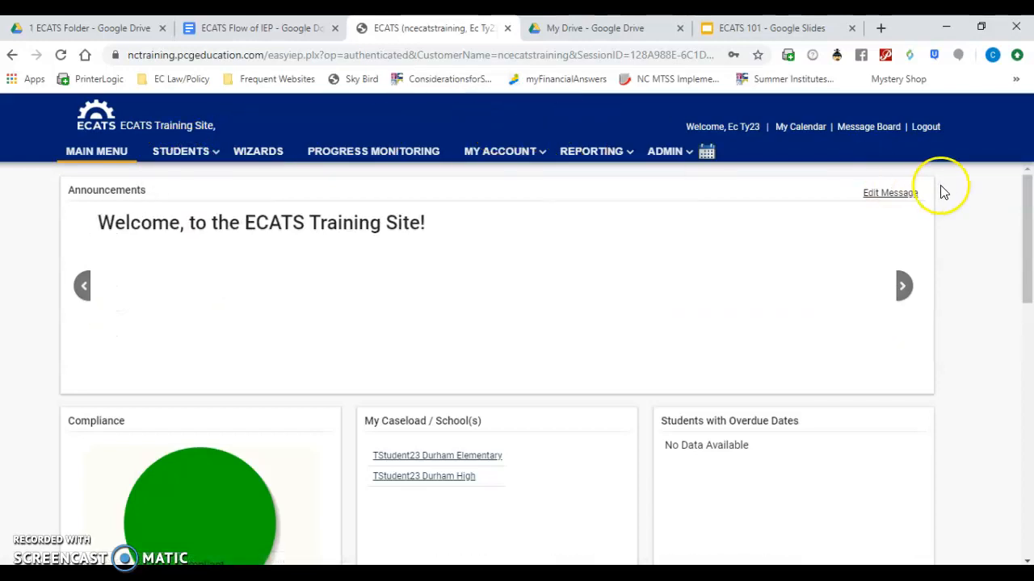
{"action": "left_click_drag", "start_coordinate": [1027, 206], "coordinate": [1028, 281]}
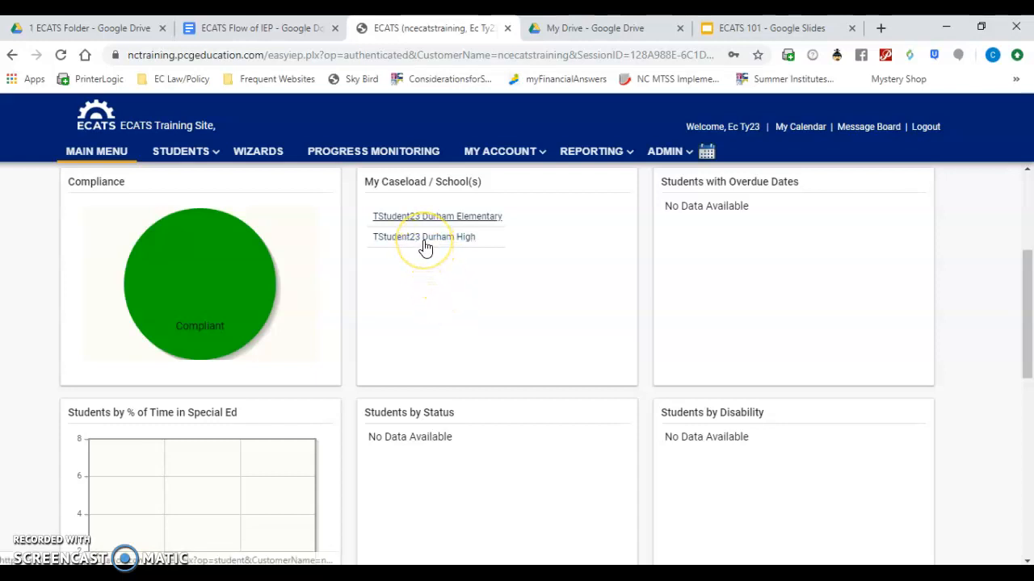
- Search for students with the school set to Durham Public and view the resulting student list
{"action": "mouse_move", "coordinate": [185, 155]}
{"action": "left_click", "coordinate": [192, 183]}
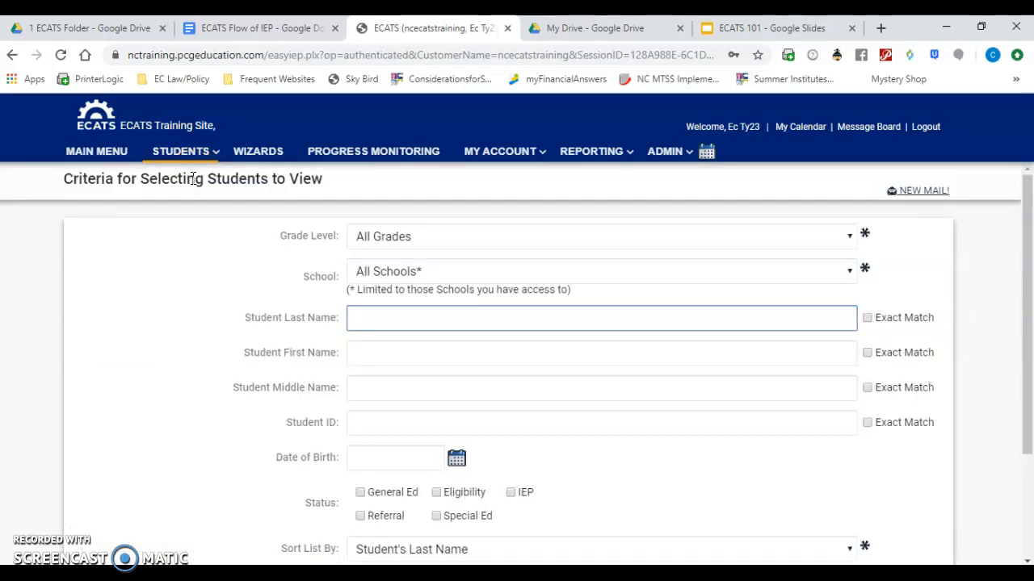
{"action": "left_click", "coordinate": [402, 274]}
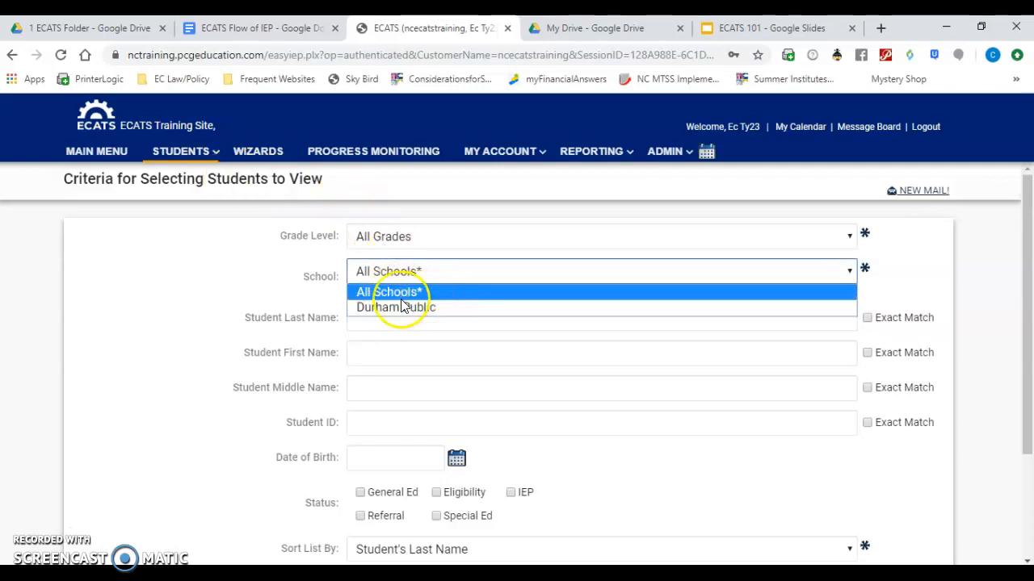
{"action": "left_click", "coordinate": [279, 279]}
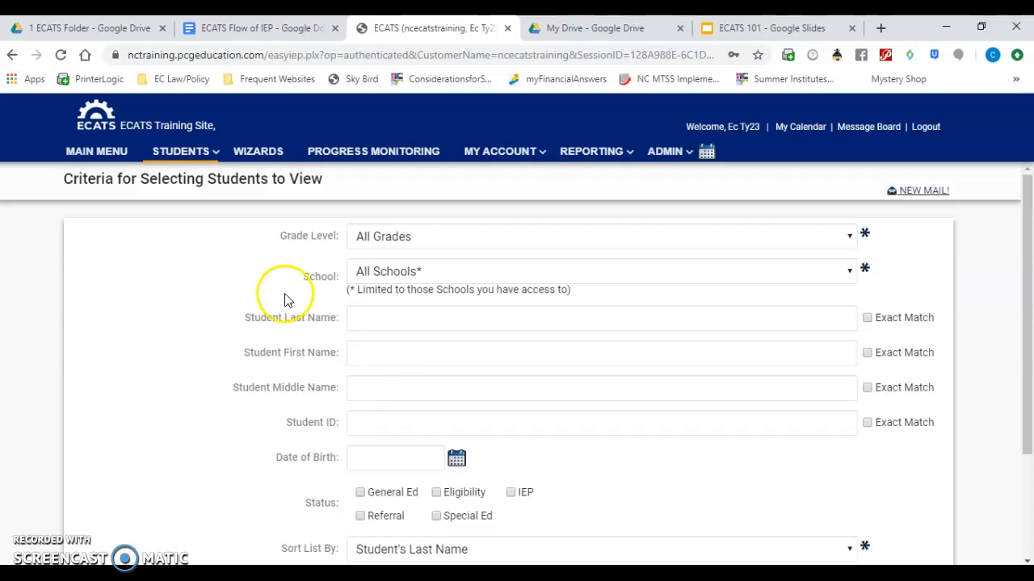
{"action": "left_click", "coordinate": [395, 274]}
{"action": "left_click", "coordinate": [401, 310]}
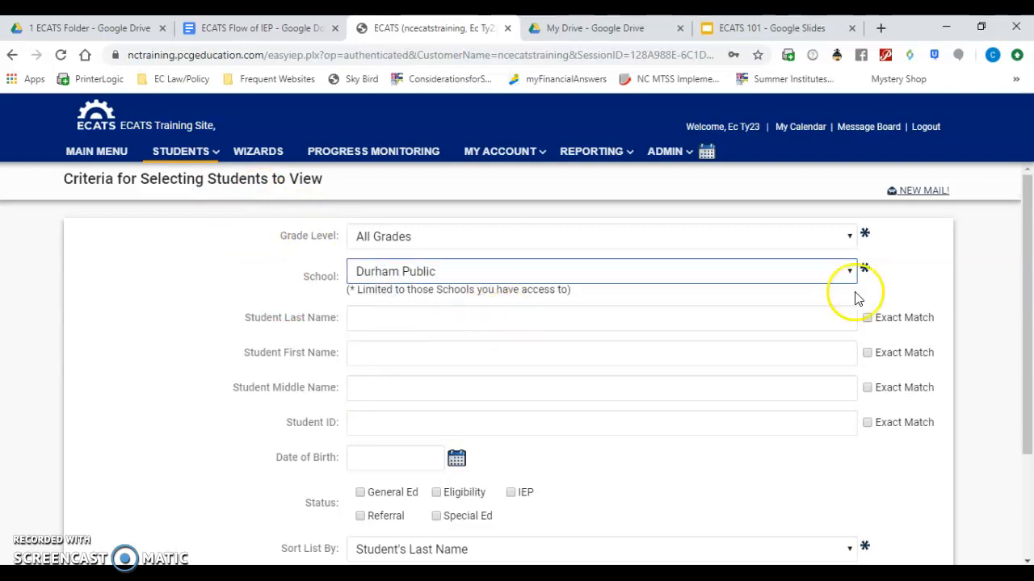
{"action": "left_click_drag", "start_coordinate": [1027, 305], "coordinate": [1029, 389]}
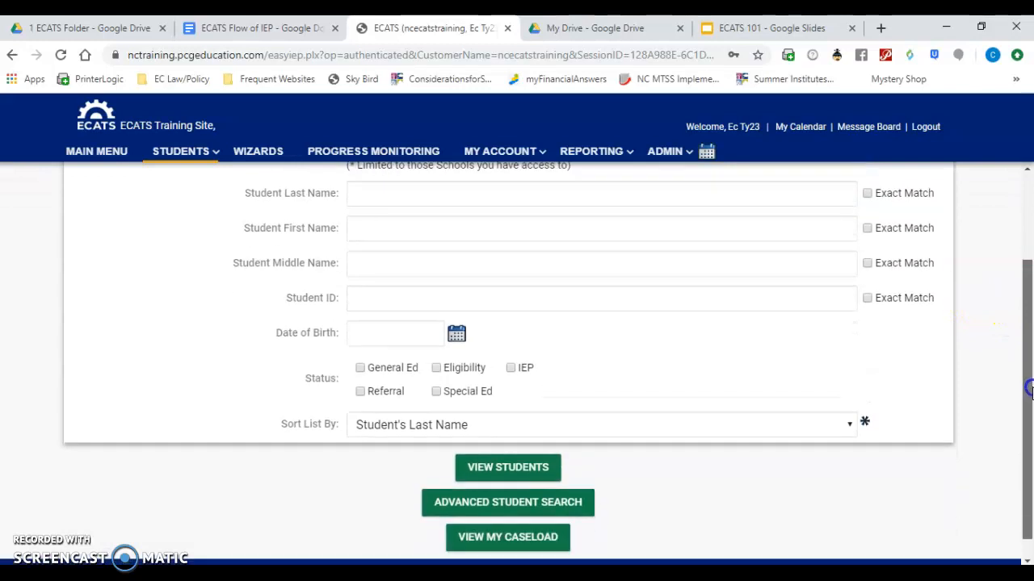
{"action": "left_click", "coordinate": [499, 476]}
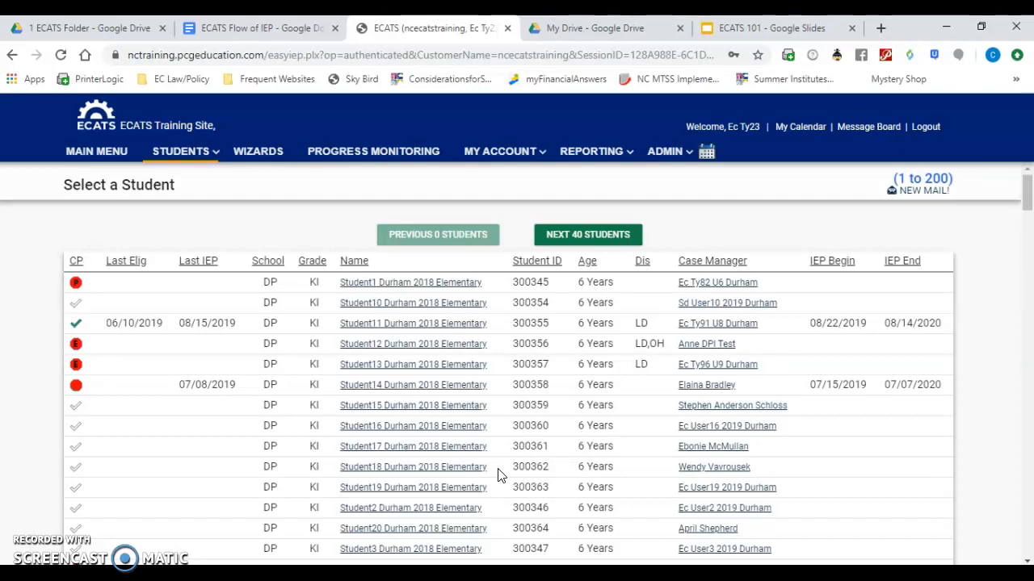
- Open the third listed student's record and go to the IEP section of the EC process
{"action": "left_click", "coordinate": [391, 327]}
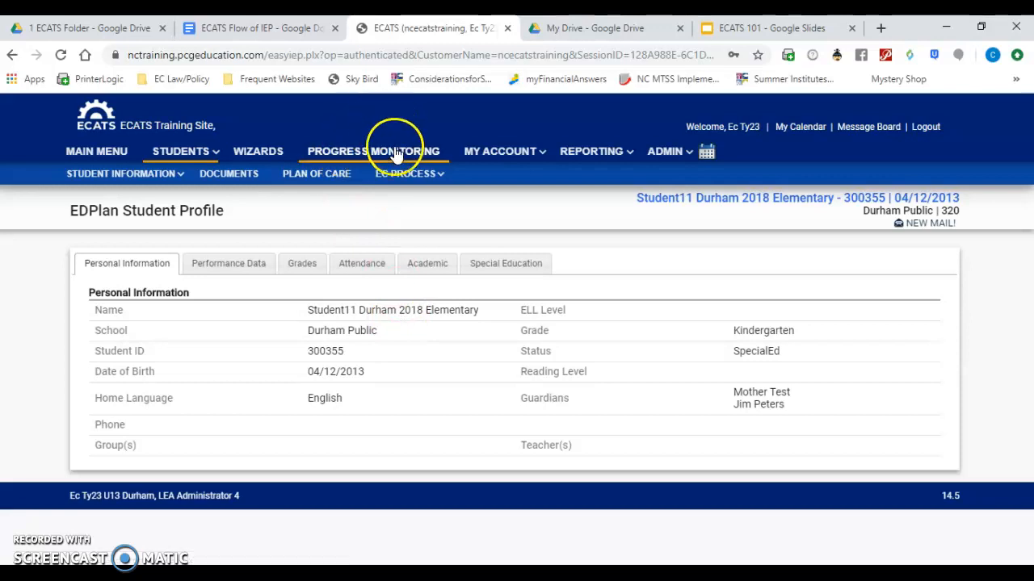
{"action": "left_click", "coordinate": [402, 173]}
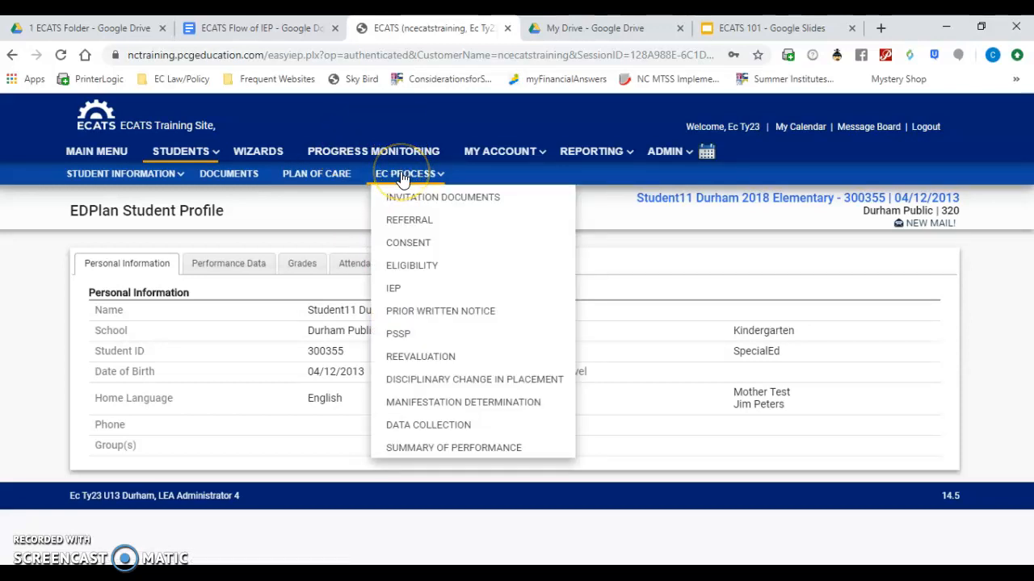
{"action": "left_click", "coordinate": [395, 288]}
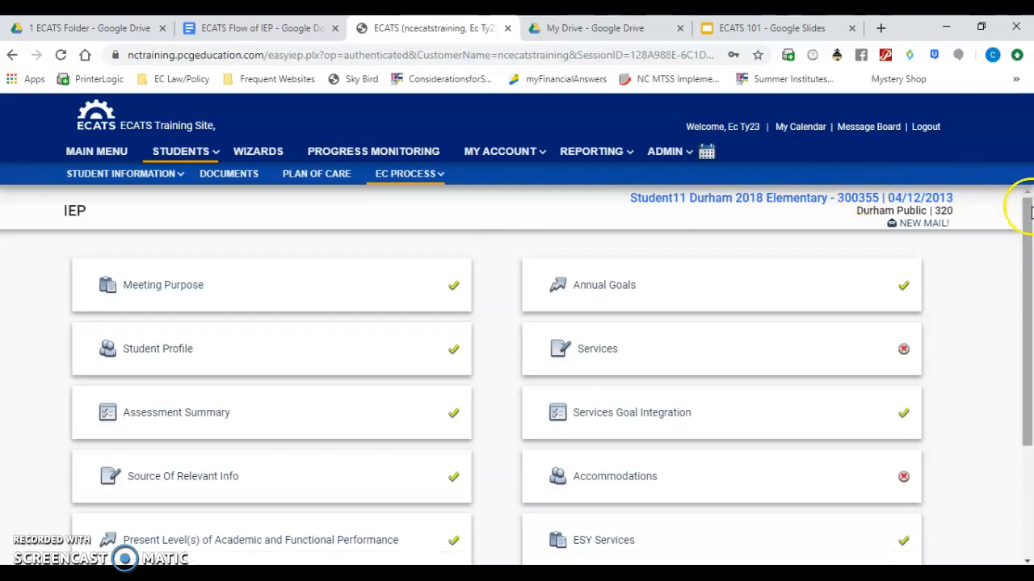
{"action": "left_click_drag", "start_coordinate": [1027, 210], "coordinate": [1021, 281]}
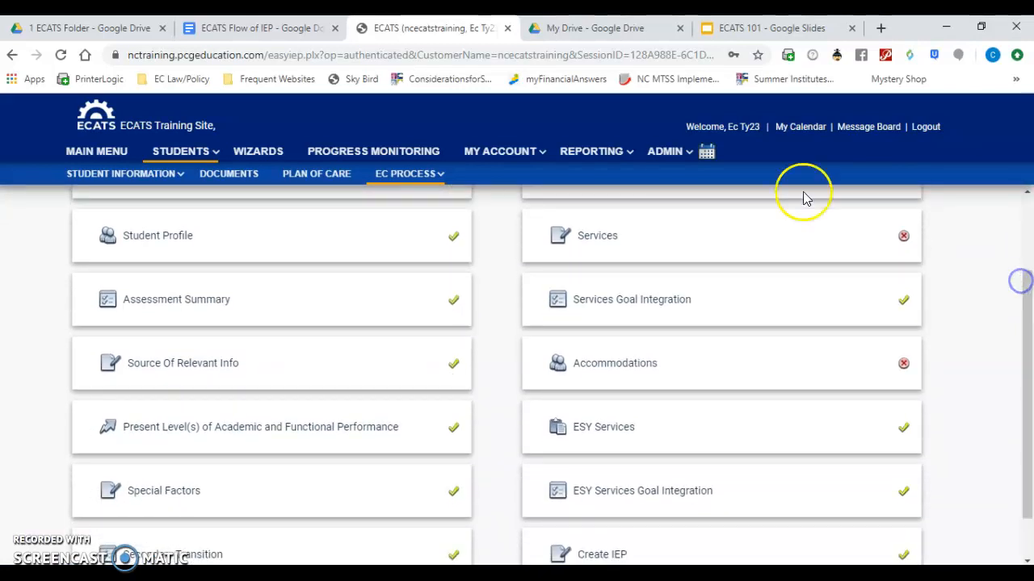
- Read the topic, question and IEP component table in the ECATS Flow of IEP document and return to the student's IEP page
{"action": "left_click", "coordinate": [280, 31]}
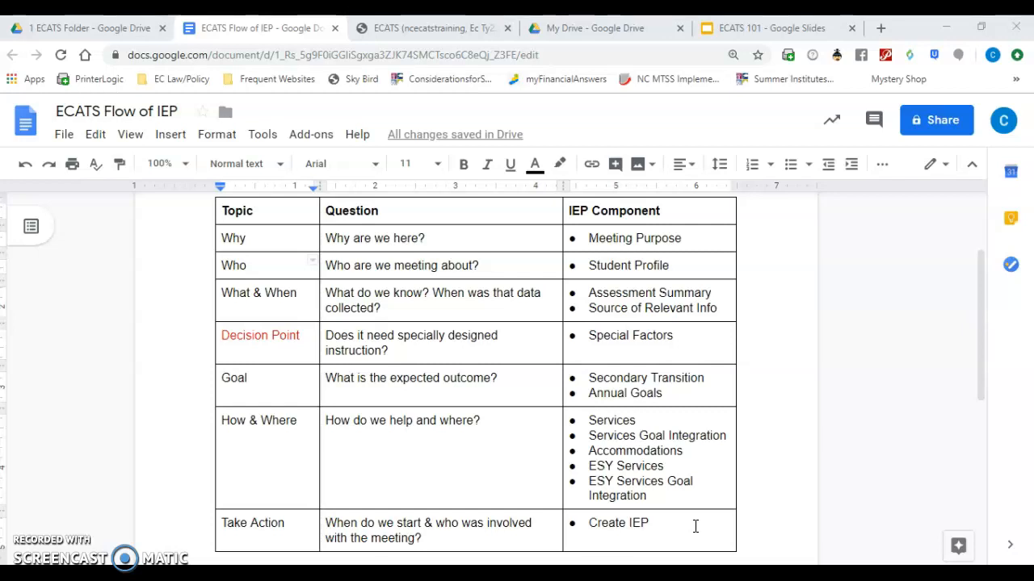
{"action": "left_click", "coordinate": [411, 32]}
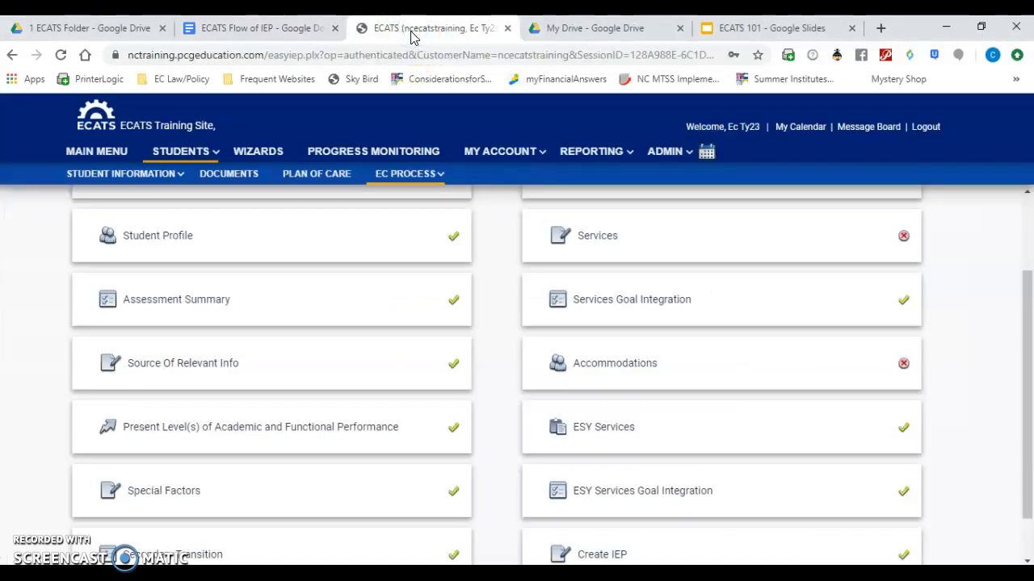
{"action": "left_click", "coordinate": [1026, 204]}
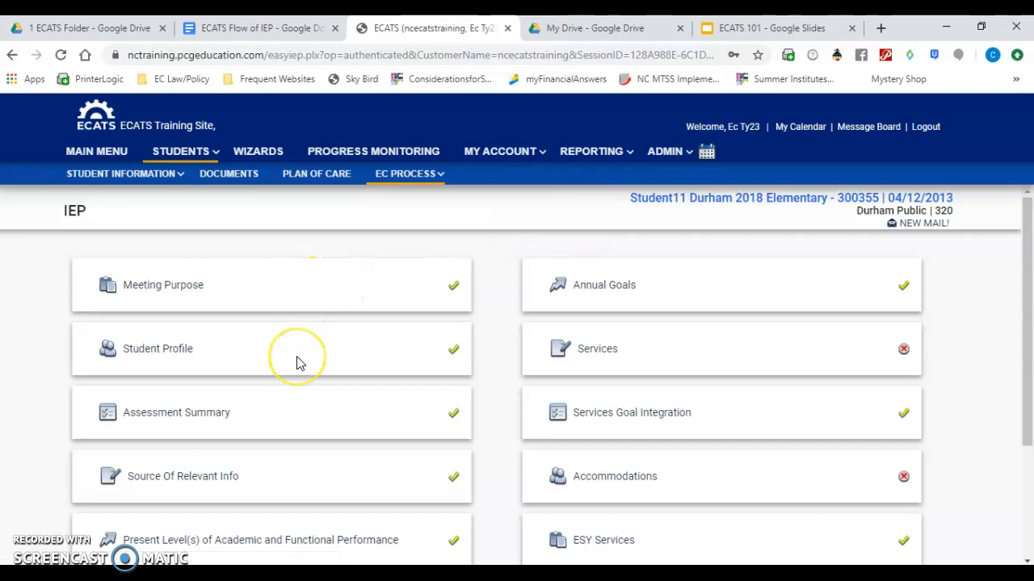
- Open the Meeting Purpose section of the IEP and set the purpose to Addendum
{"action": "left_click", "coordinate": [180, 292]}
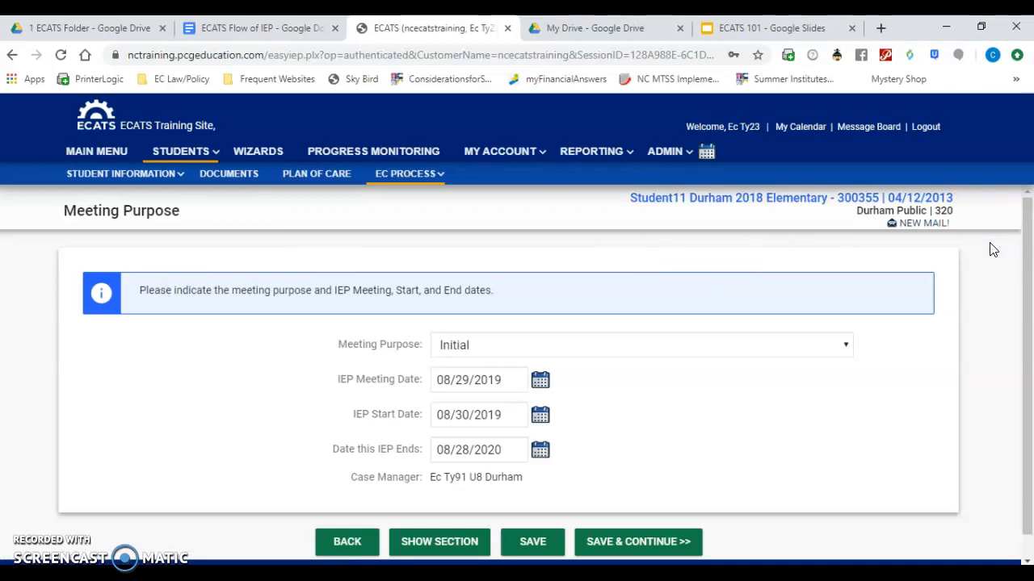
{"action": "left_click", "coordinate": [739, 347]}
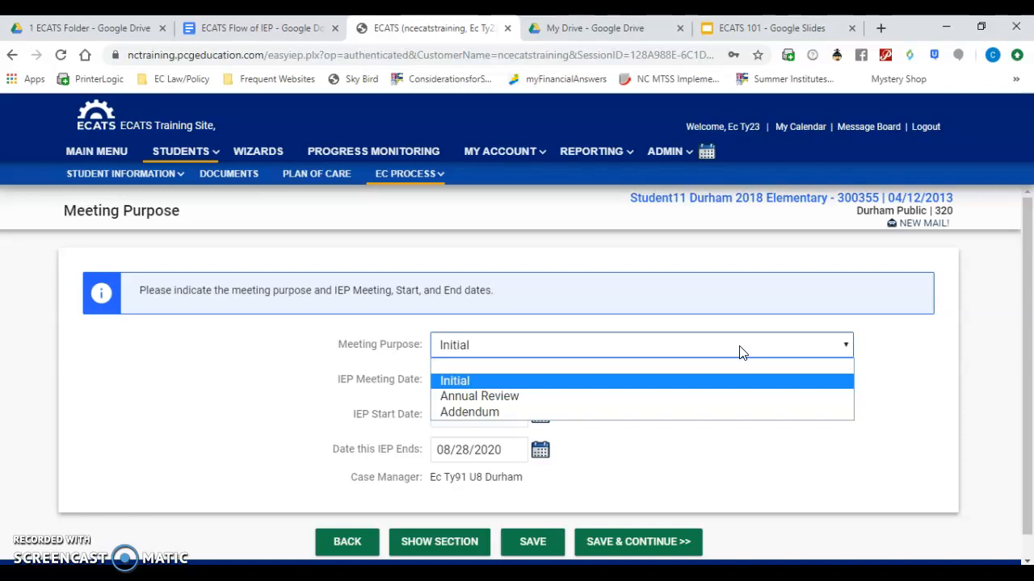
{"action": "left_click", "coordinate": [629, 412]}
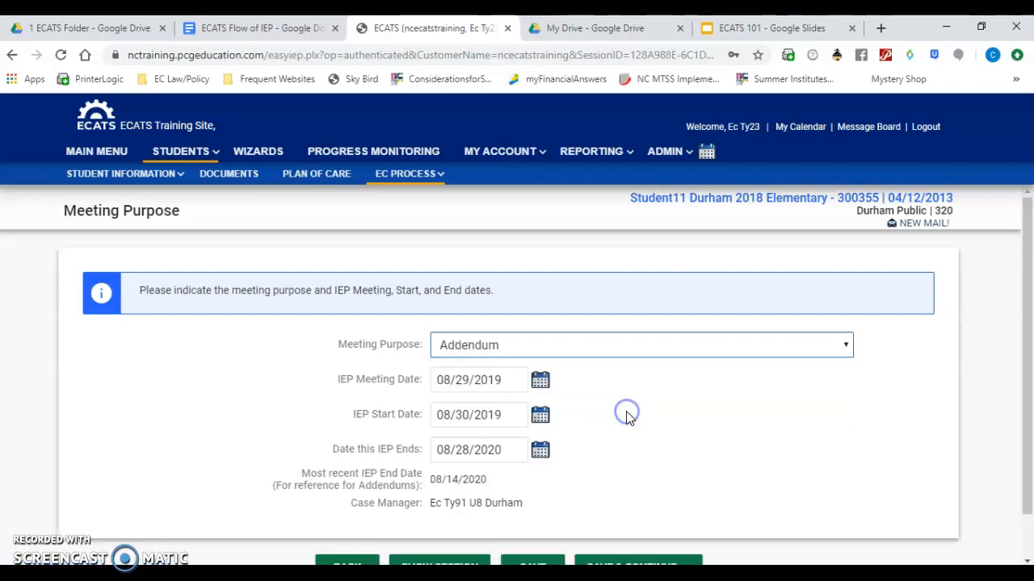
- Set the IEP meeting date to 09/27/2019 and the IEP start date to 10/07/2019
{"action": "left_click", "coordinate": [540, 381]}
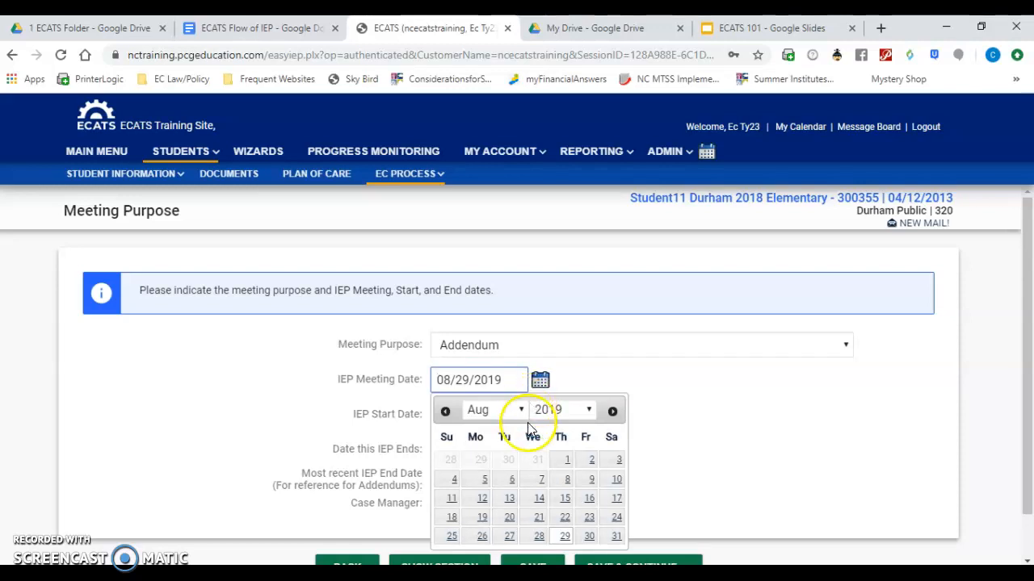
{"action": "left_click", "coordinate": [613, 411]}
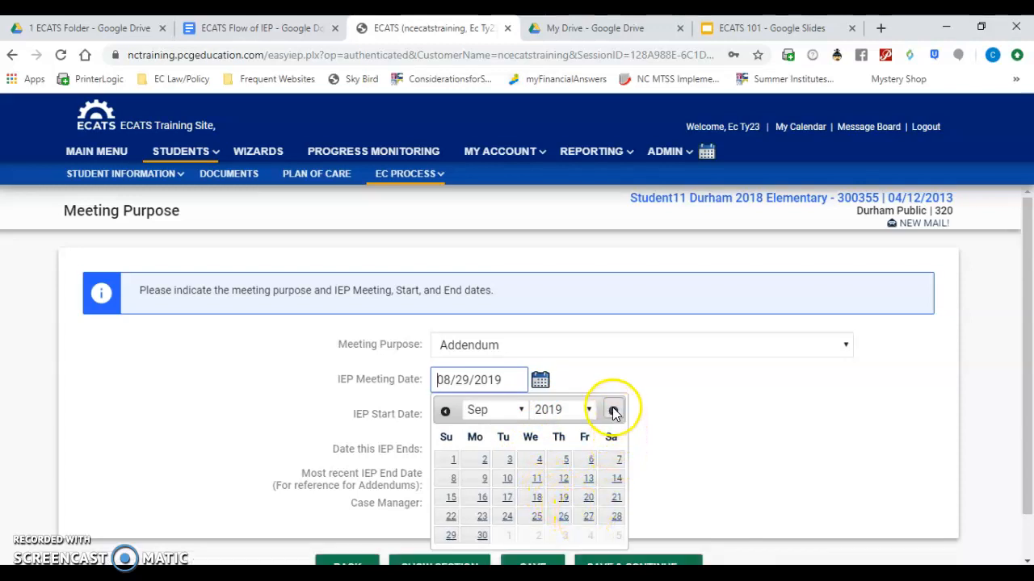
{"action": "left_click", "coordinate": [587, 518]}
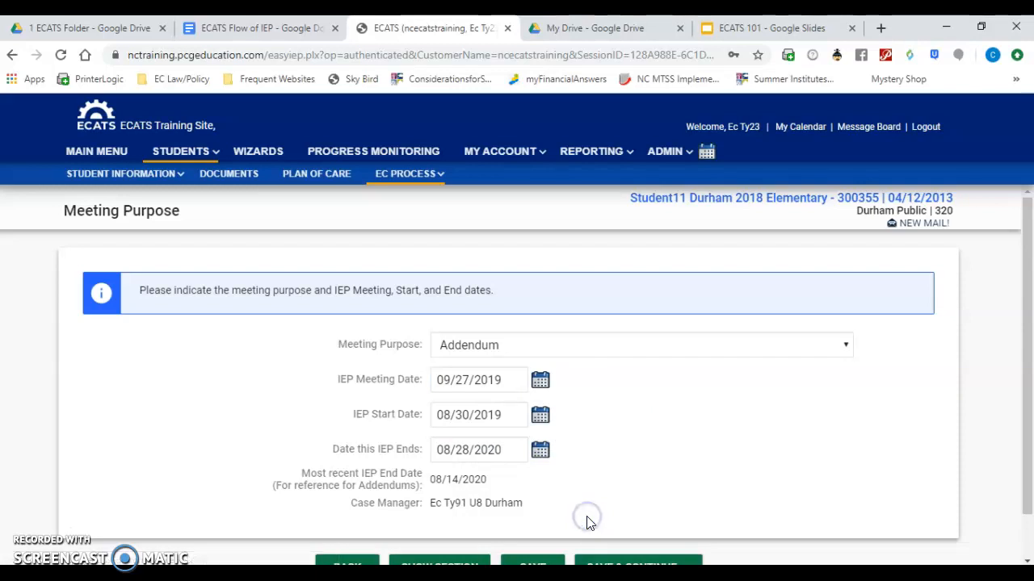
{"action": "left_click", "coordinate": [539, 417]}
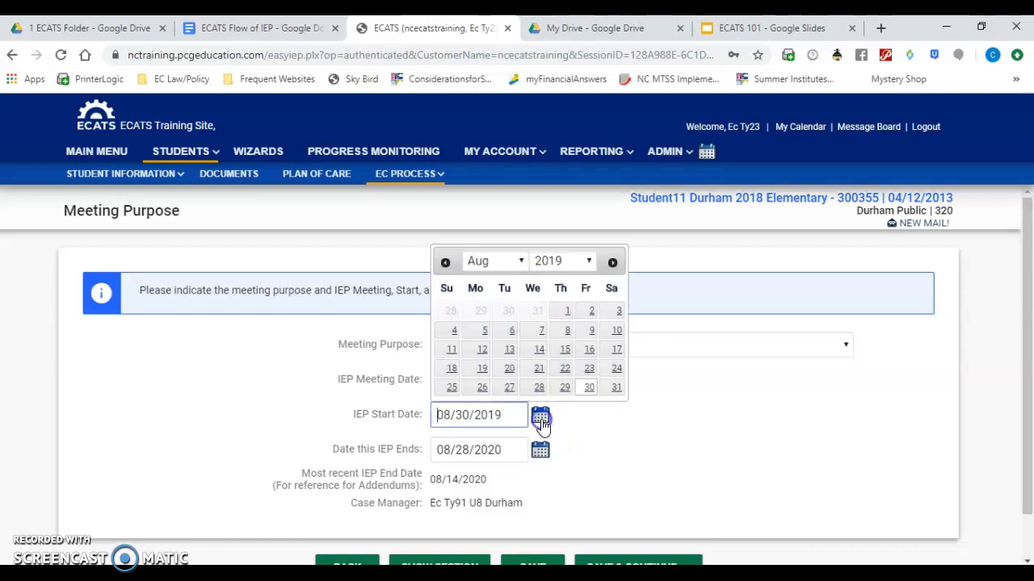
{"action": "left_click", "coordinate": [614, 267]}
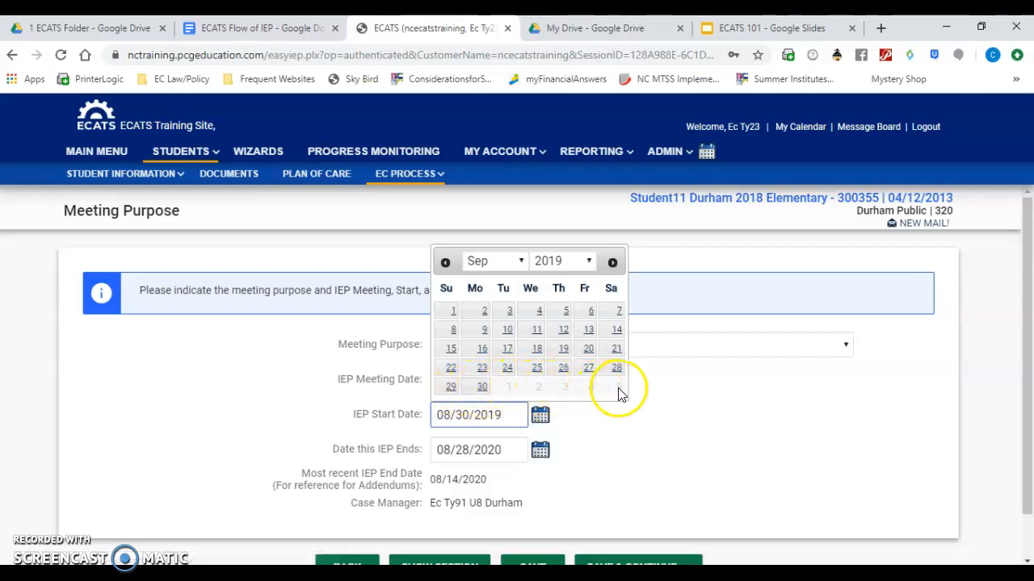
{"action": "left_click", "coordinate": [614, 263]}
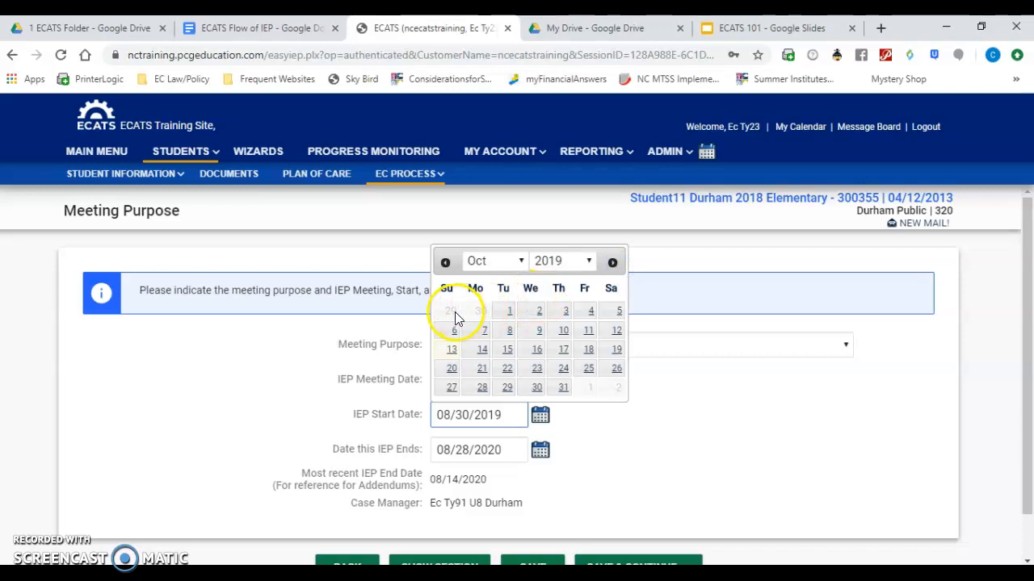
{"action": "left_click", "coordinate": [478, 330]}
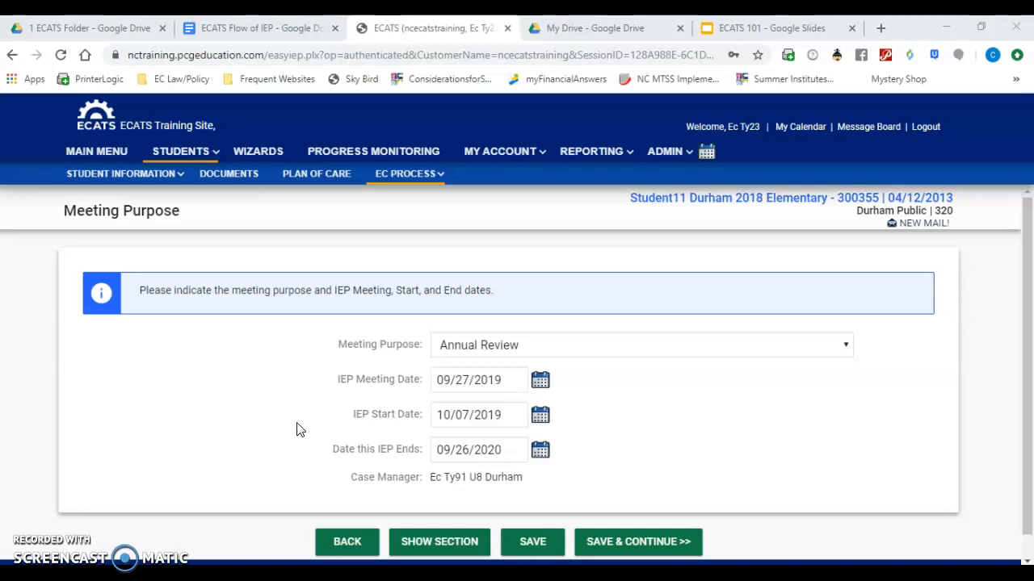
- Examine the available meeting purpose options and the calendar for the date this IEP ends
{"action": "left_click", "coordinate": [521, 345]}
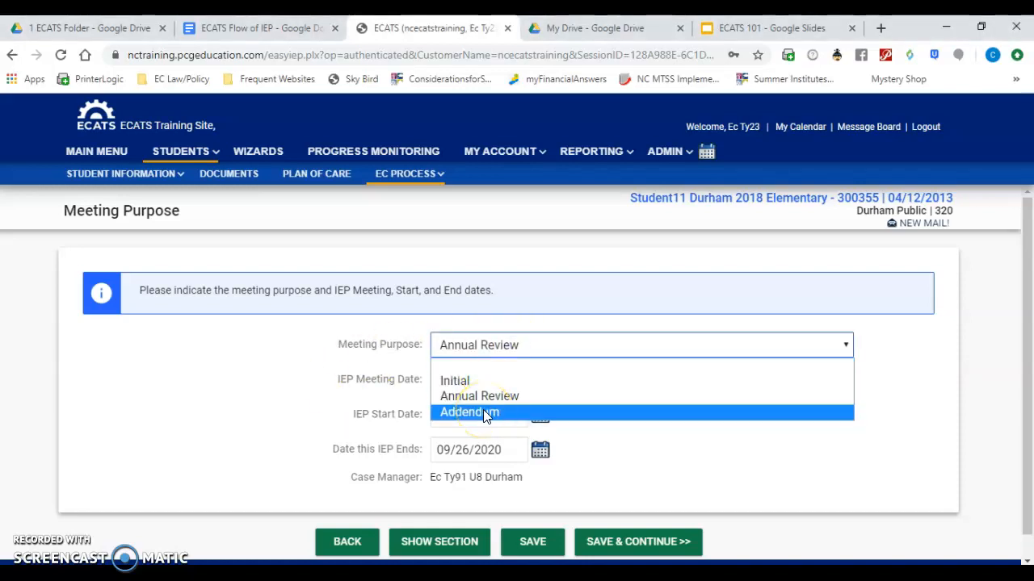
{"action": "left_click", "coordinate": [601, 452]}
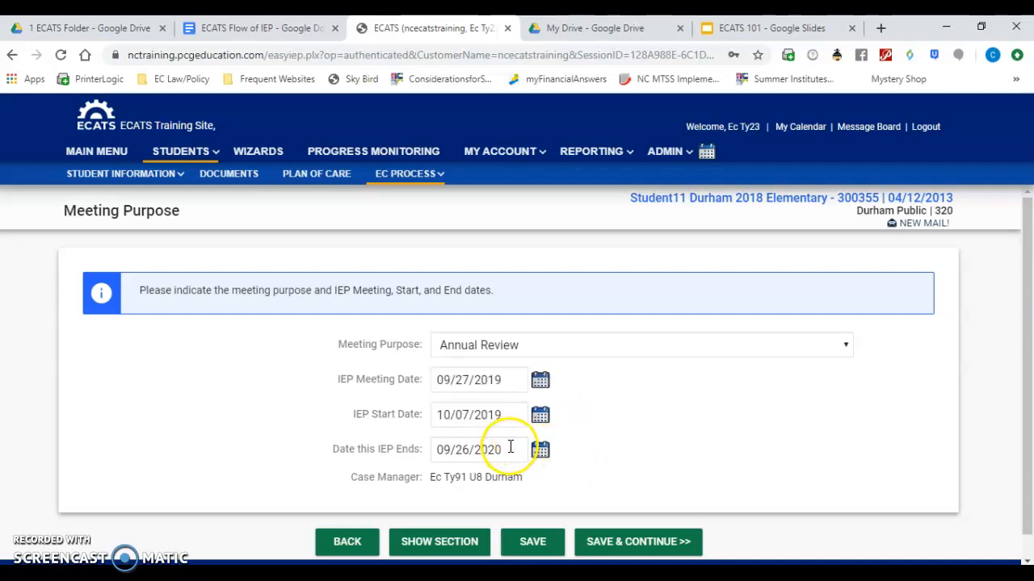
{"action": "left_click", "coordinate": [492, 347]}
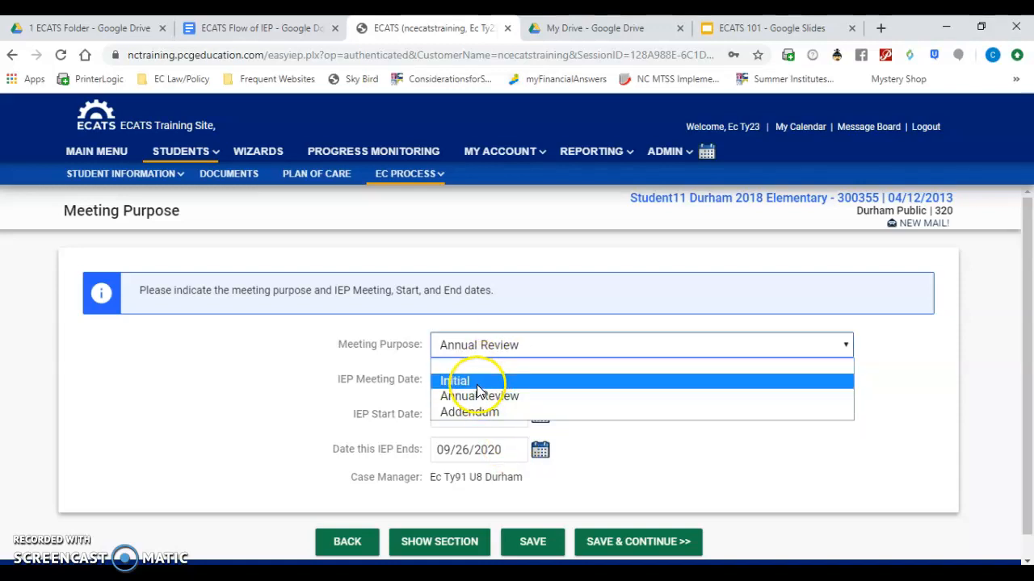
{"action": "left_click", "coordinate": [595, 453]}
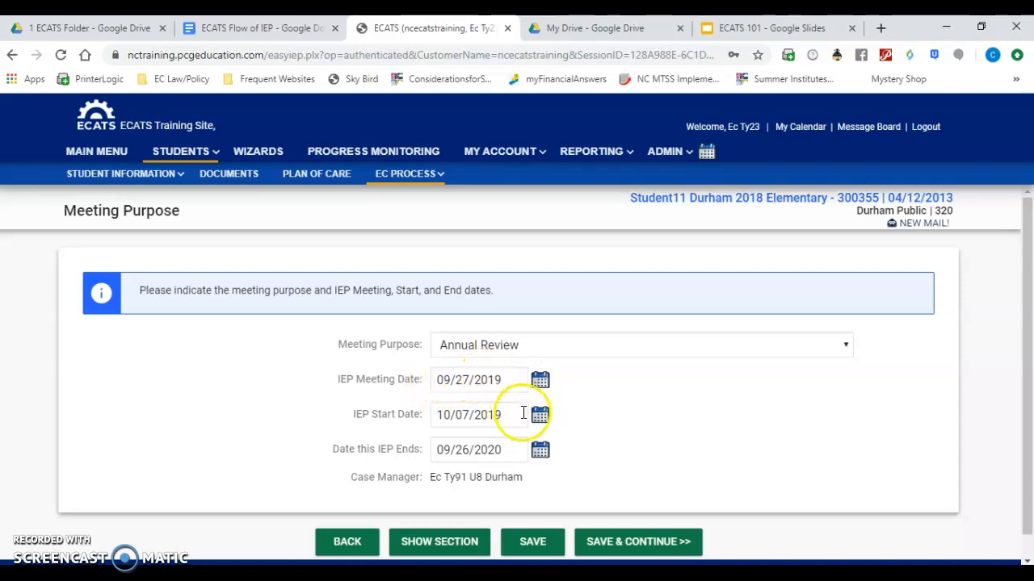
{"action": "left_click", "coordinate": [541, 451]}
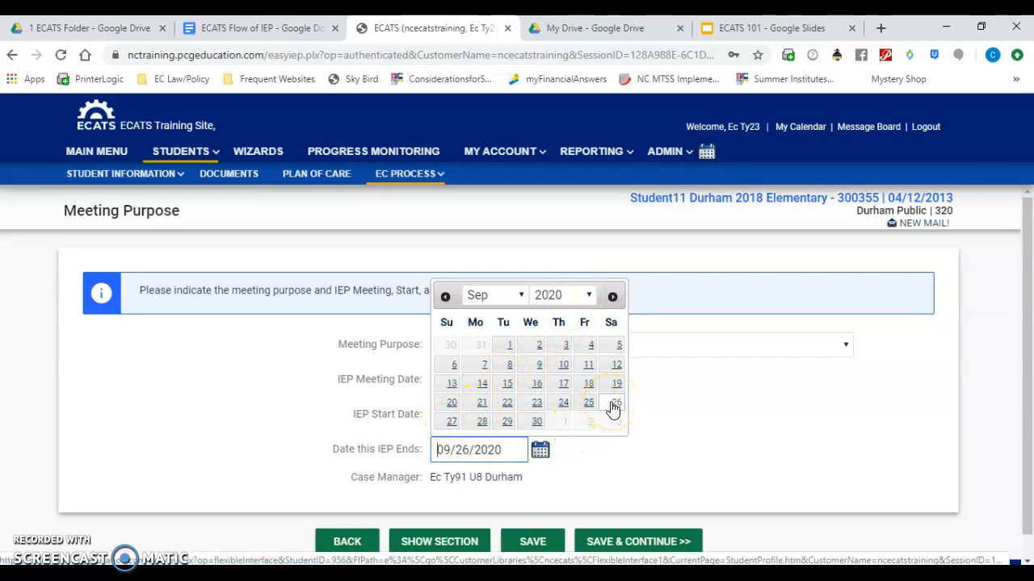
{"action": "left_click", "coordinate": [655, 402]}
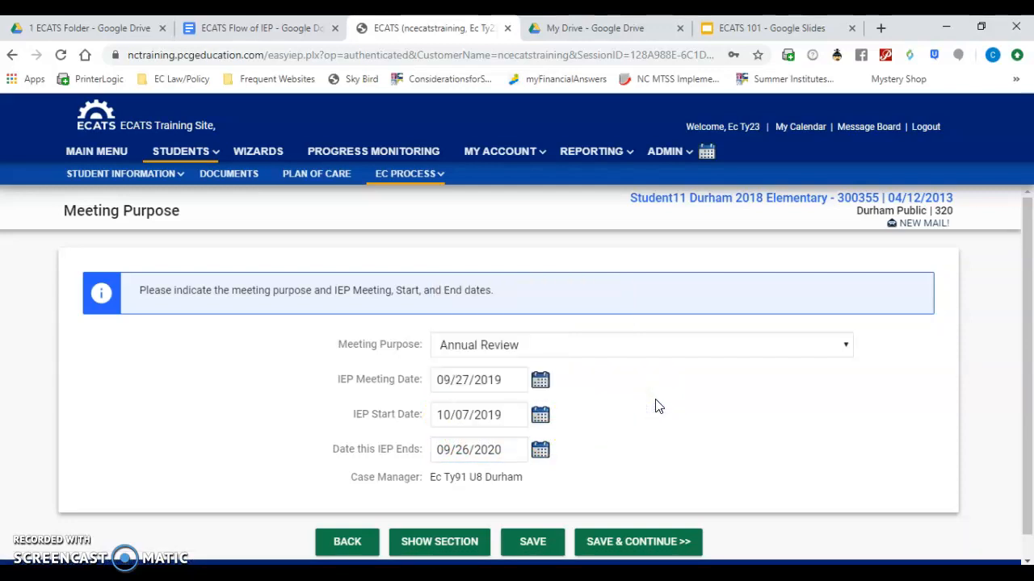
{"action": "left_click", "coordinate": [598, 400]}
{"action": "left_click", "coordinate": [444, 386]}
- Save the Annual Review meeting purpose and IEP dates, view the Student Profile section, and go back to Meeting Purpose
{"action": "left_click", "coordinate": [612, 546]}
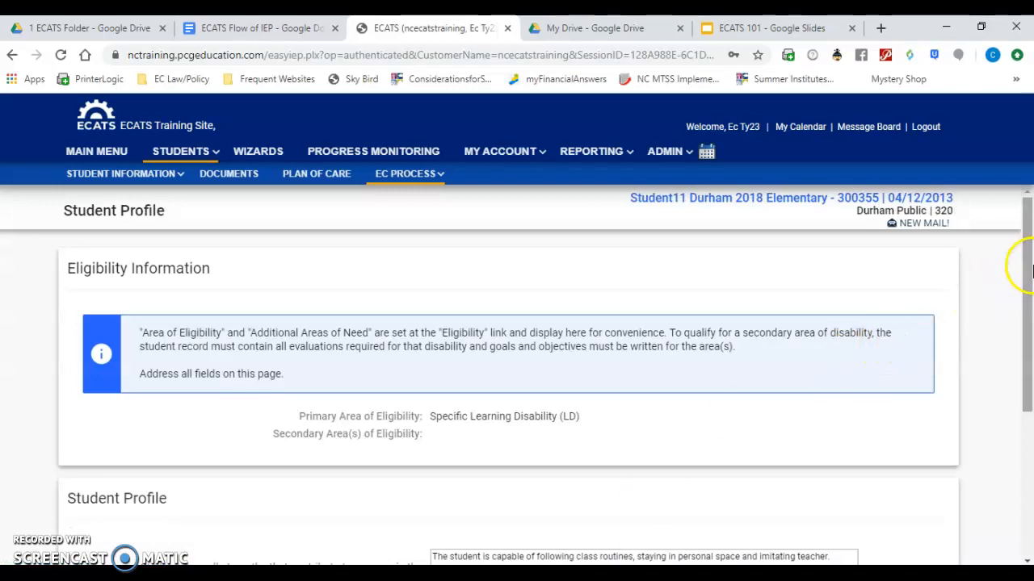
{"action": "left_click_drag", "start_coordinate": [1026, 254], "coordinate": [1028, 414]}
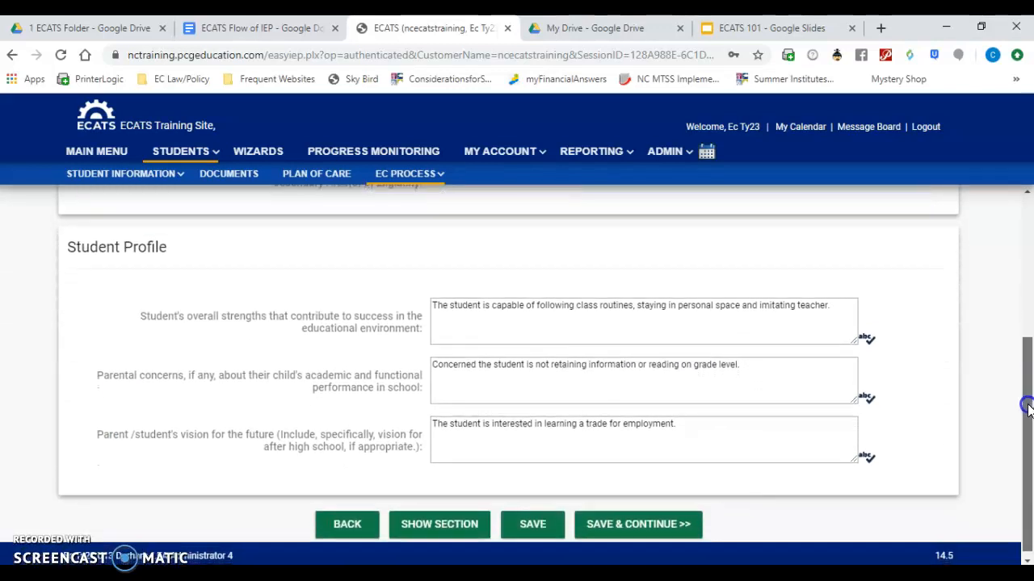
{"action": "left_click", "coordinate": [354, 525]}
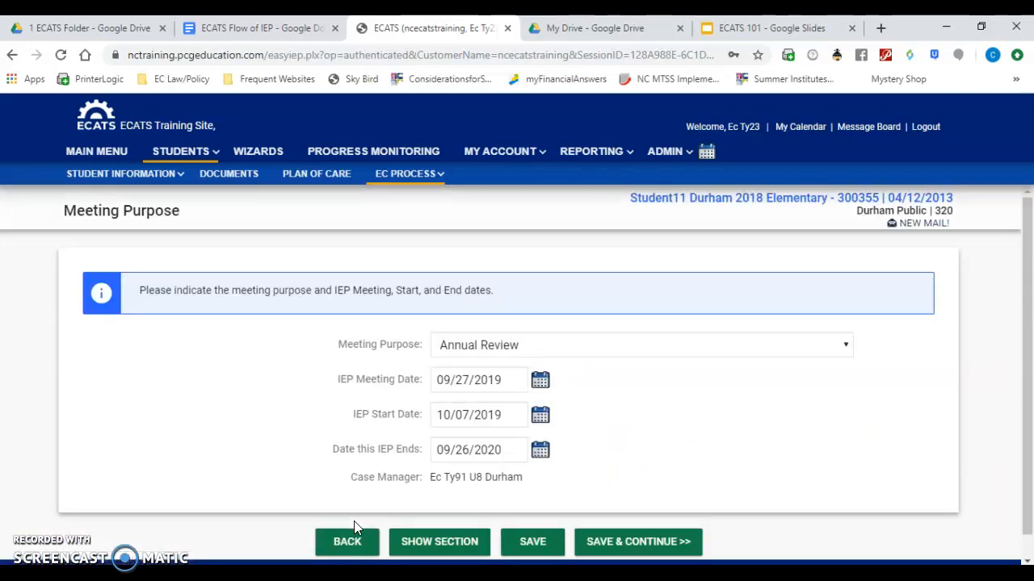
- Try to save the Meeting Purpose section with the purpose set to Addendum and an IEP end date of 09/26/2020
{"action": "scroll", "coordinate": [1026, 295], "scroll_direction": "down", "scroll_amount": 1}
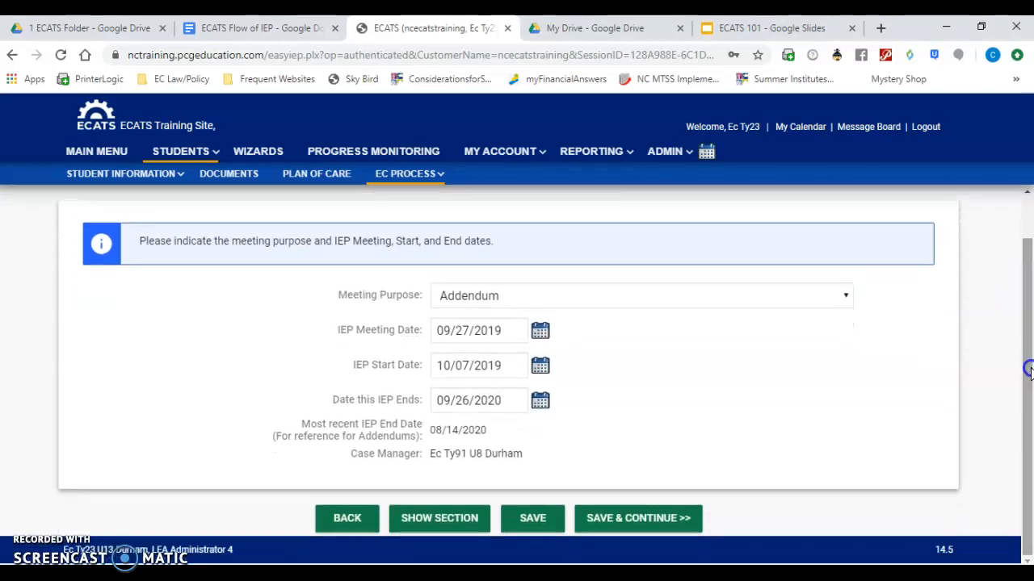
{"action": "left_click", "coordinate": [641, 523]}
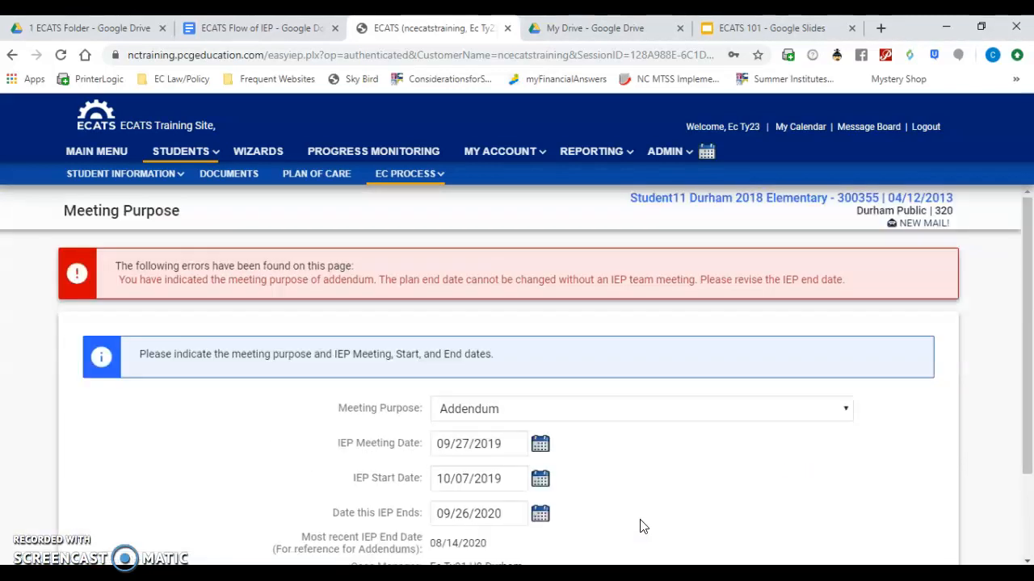
- Set the meeting purpose to Annual Review, save the section and continue to the Student Profile
{"action": "left_click", "coordinate": [1026, 287]}
{"action": "left_click_drag", "start_coordinate": [1026, 286], "coordinate": [1028, 347]}
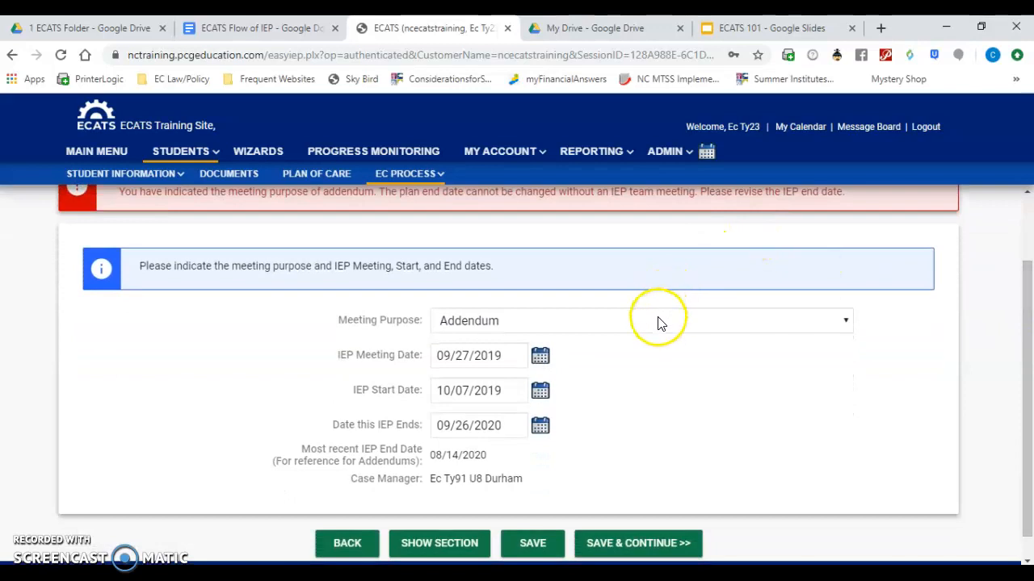
{"action": "left_click", "coordinate": [576, 323]}
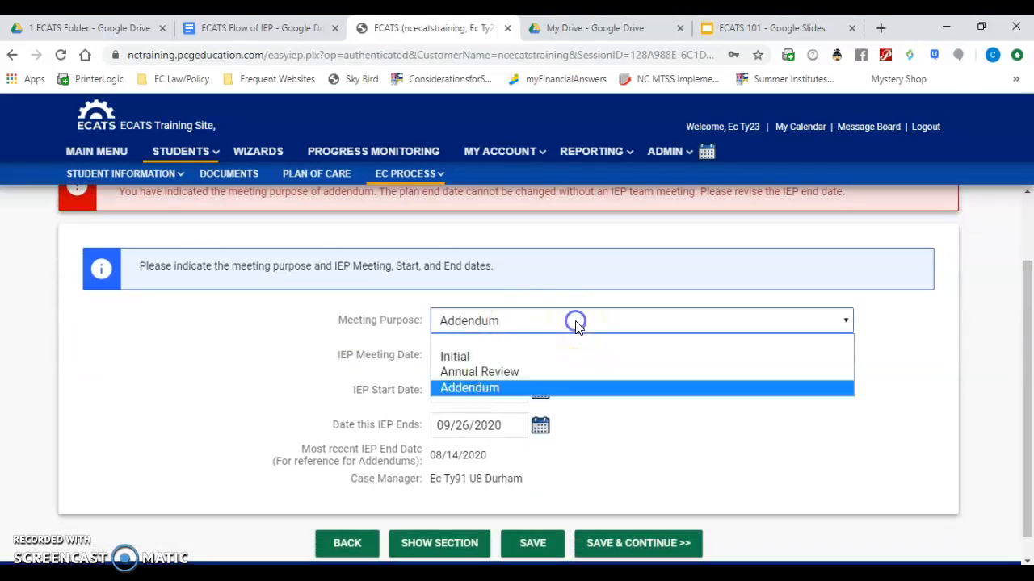
{"action": "left_click", "coordinate": [533, 373]}
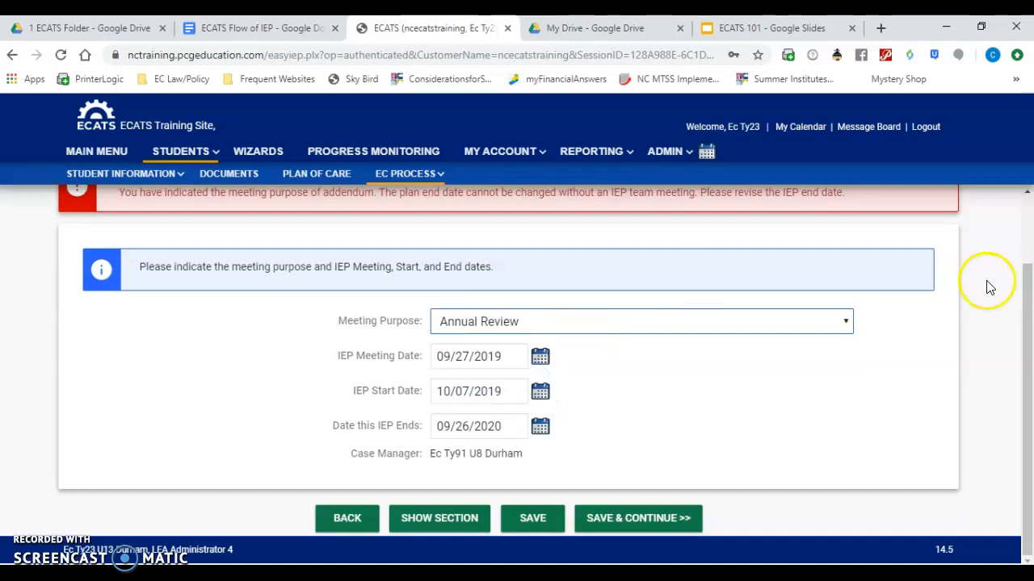
{"action": "left_click", "coordinate": [609, 521]}
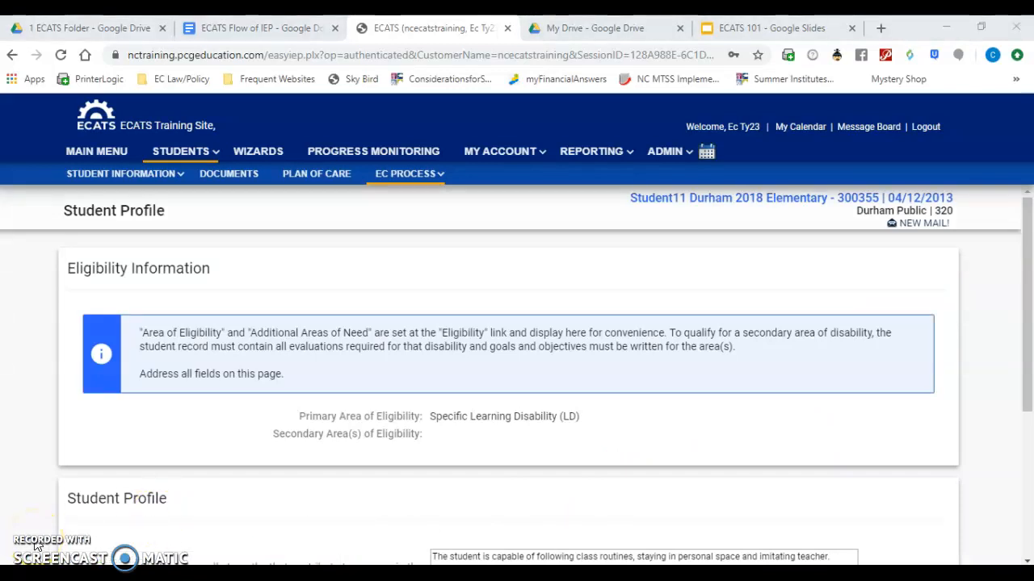
- Review the student's eligibility, strengths, parental concerns and future vision, save the Student Profile and continue to the Assessment Summary
{"action": "left_click_drag", "start_coordinate": [1027, 232], "coordinate": [1030, 292]}
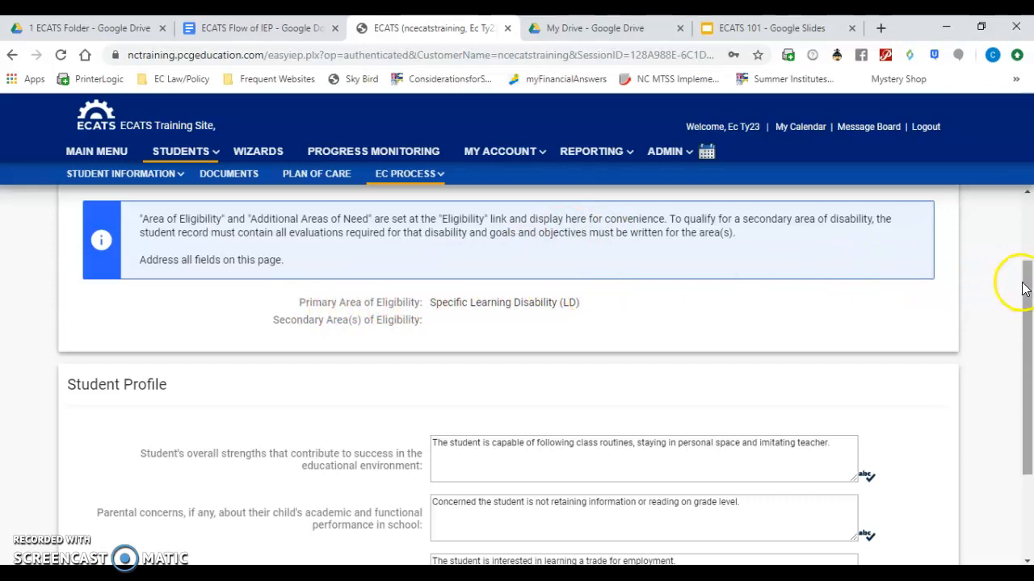
{"action": "left_click_drag", "start_coordinate": [1027, 279], "coordinate": [1031, 365]}
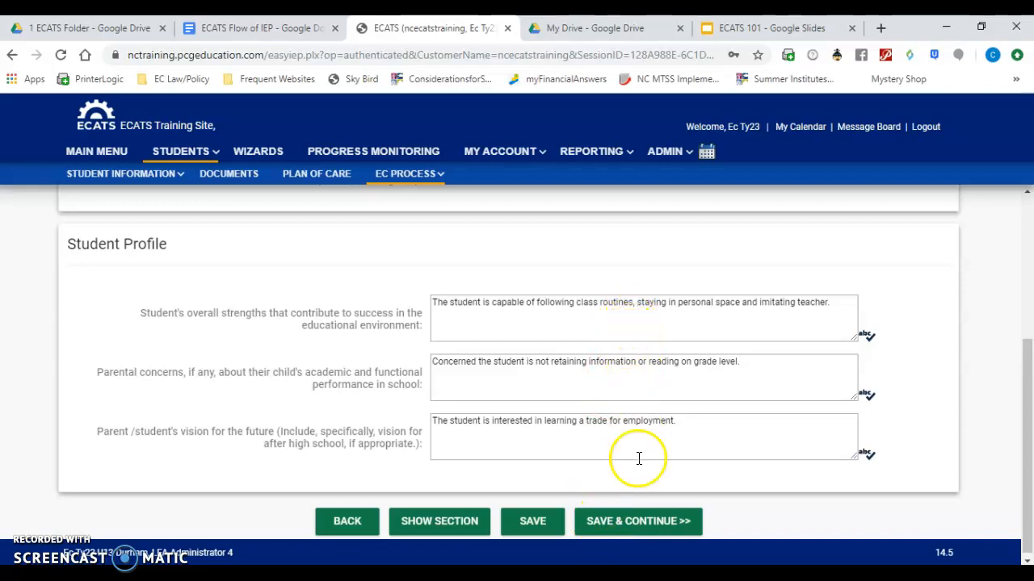
{"action": "left_click", "coordinate": [646, 522]}
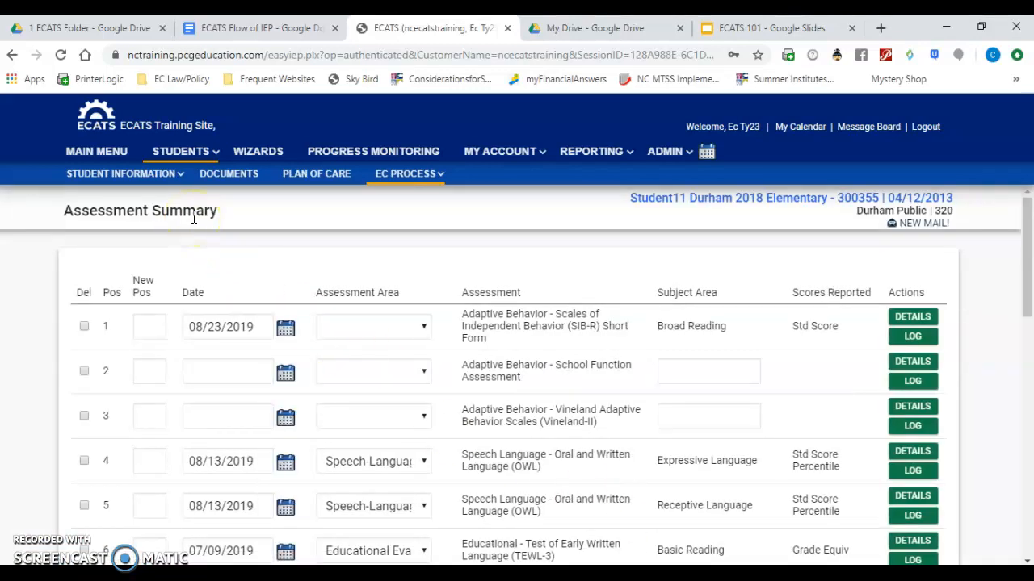
- Look through the list of assessments in the Assessment Summary and go back to the Student Profile
{"action": "left_click_drag", "start_coordinate": [1029, 229], "coordinate": [1027, 460]}
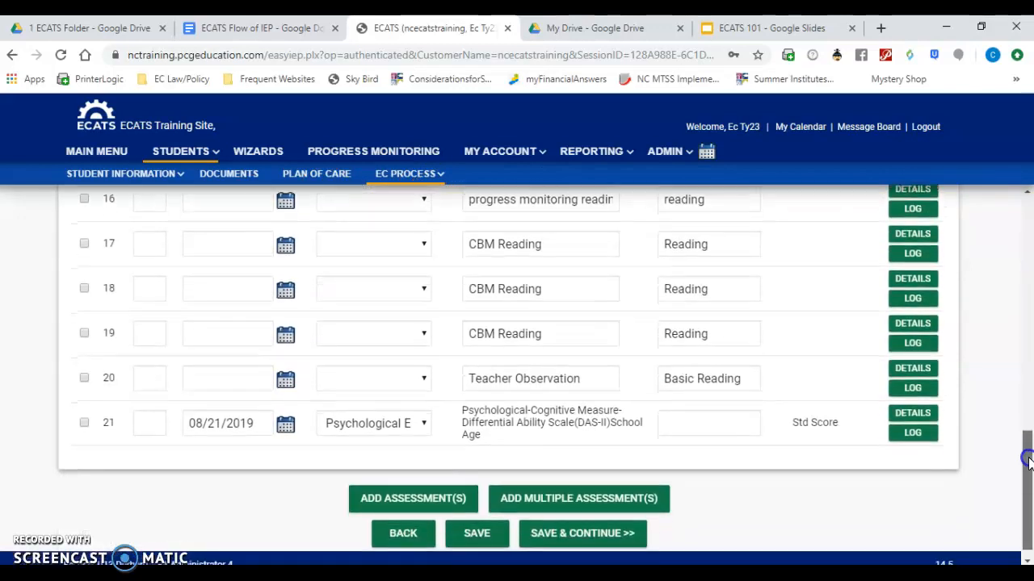
{"action": "left_click", "coordinate": [403, 534]}
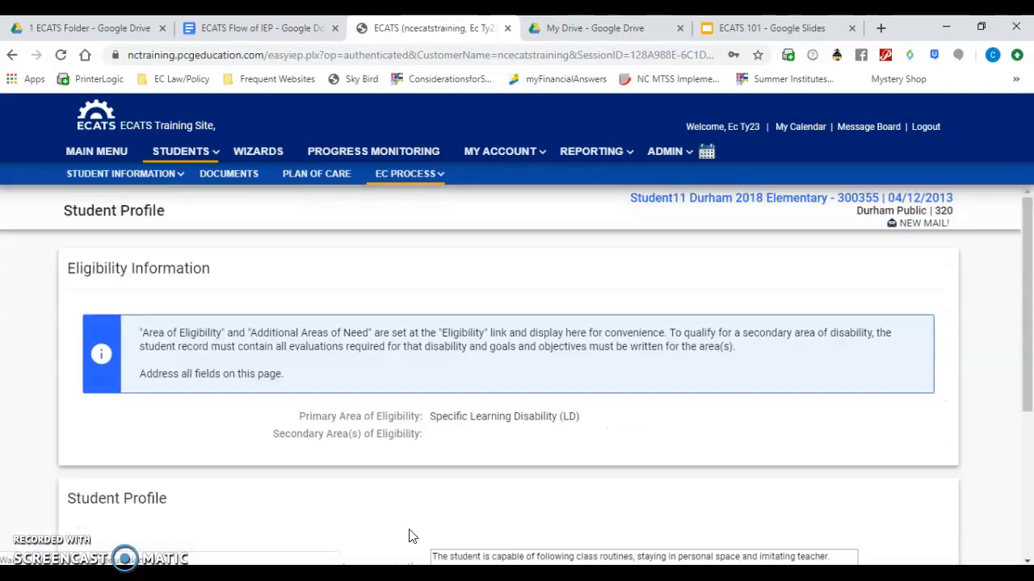
- Check the IEP component table in the ECATS Flow of IEP document and switch to the 1 ECATS Folder in Google Drive
{"action": "key", "text": "ctrl+shift+Tab"}
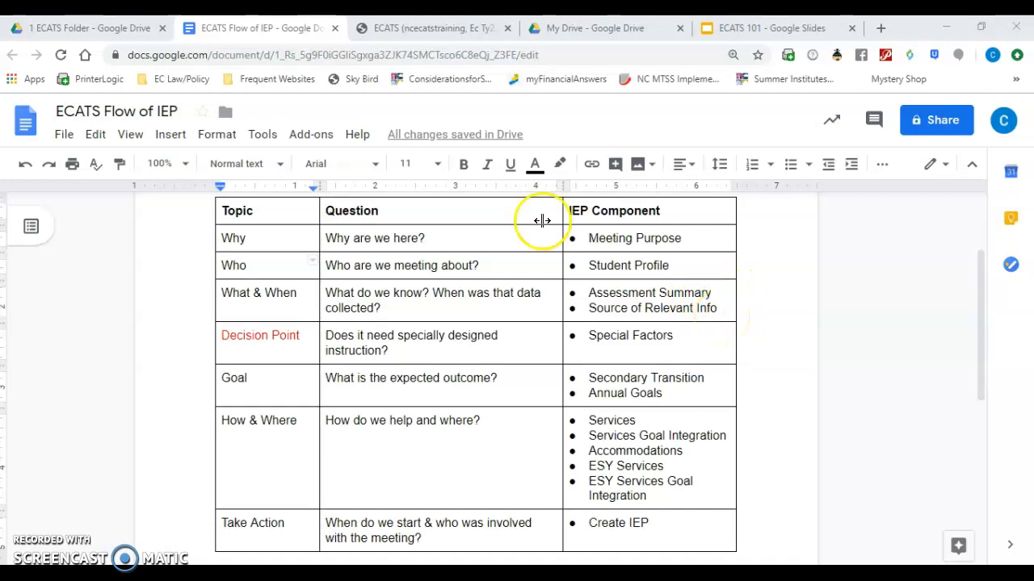
{"action": "left_click", "coordinate": [104, 35]}
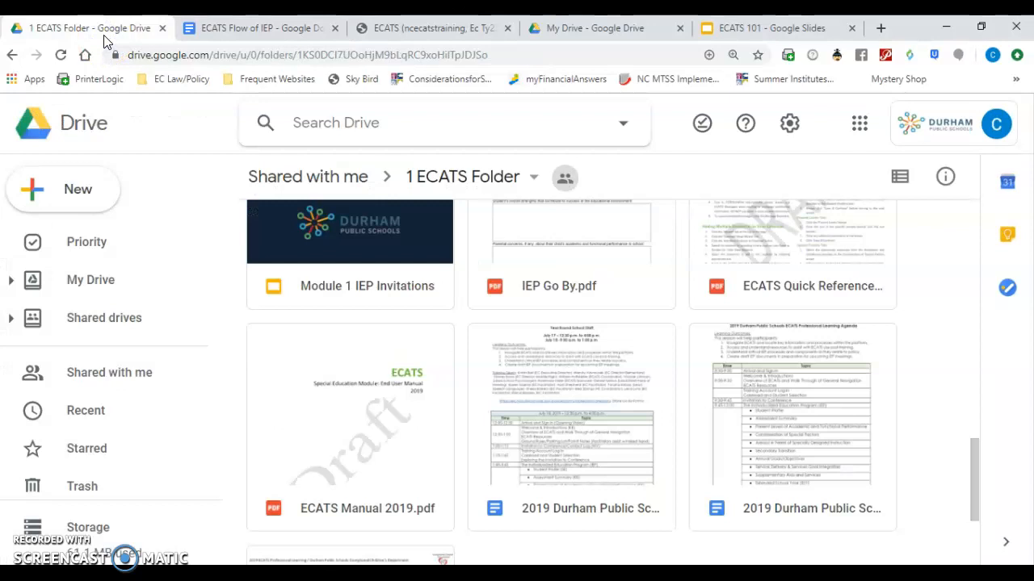